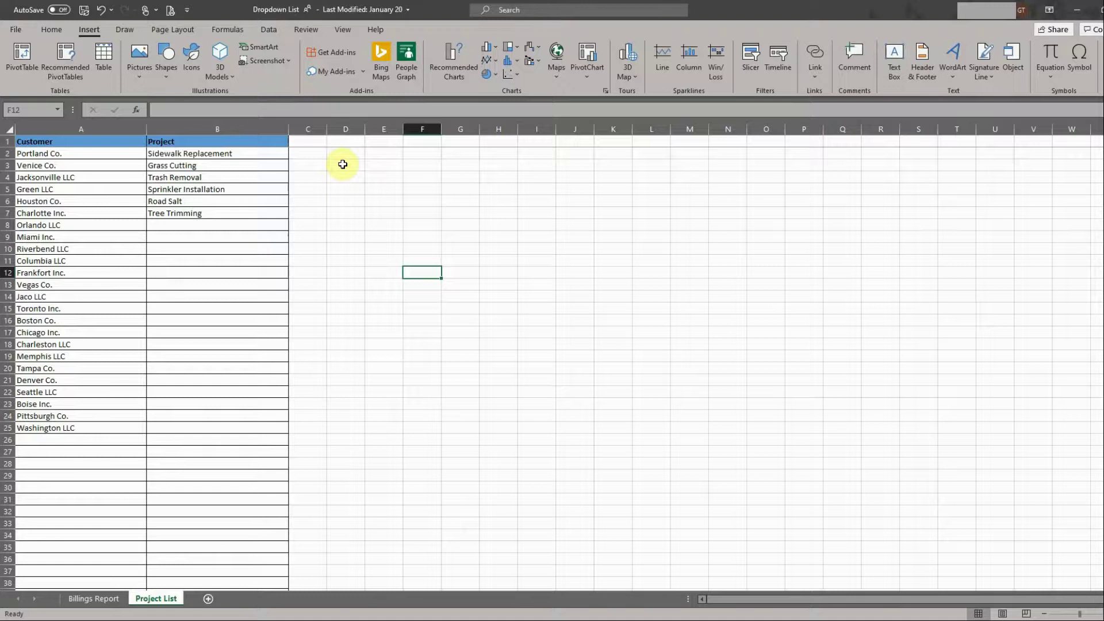
Step: Enter a test bulleted Grass Cutting in D3 with an Alt code, then clear it again
left_click(343, 164)
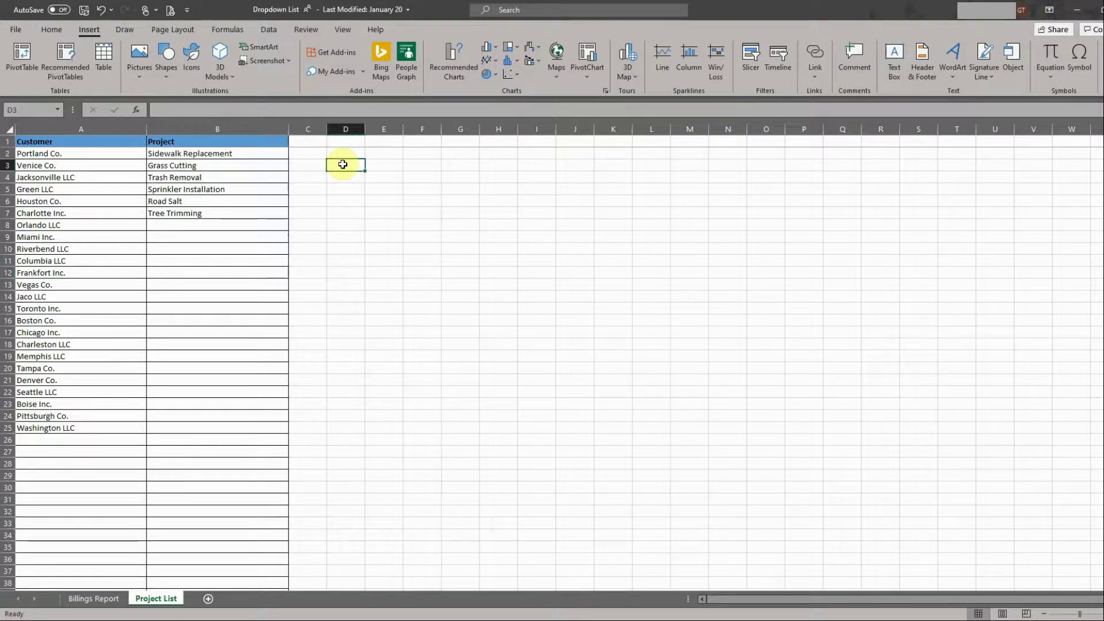
type("=")
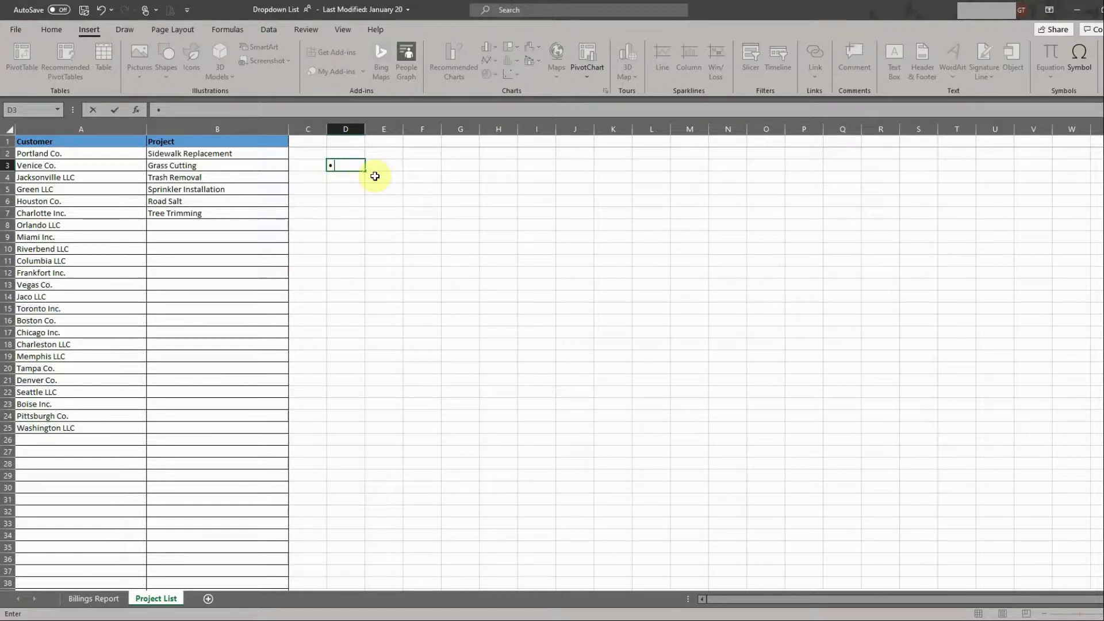
type(" Grass Cutt")
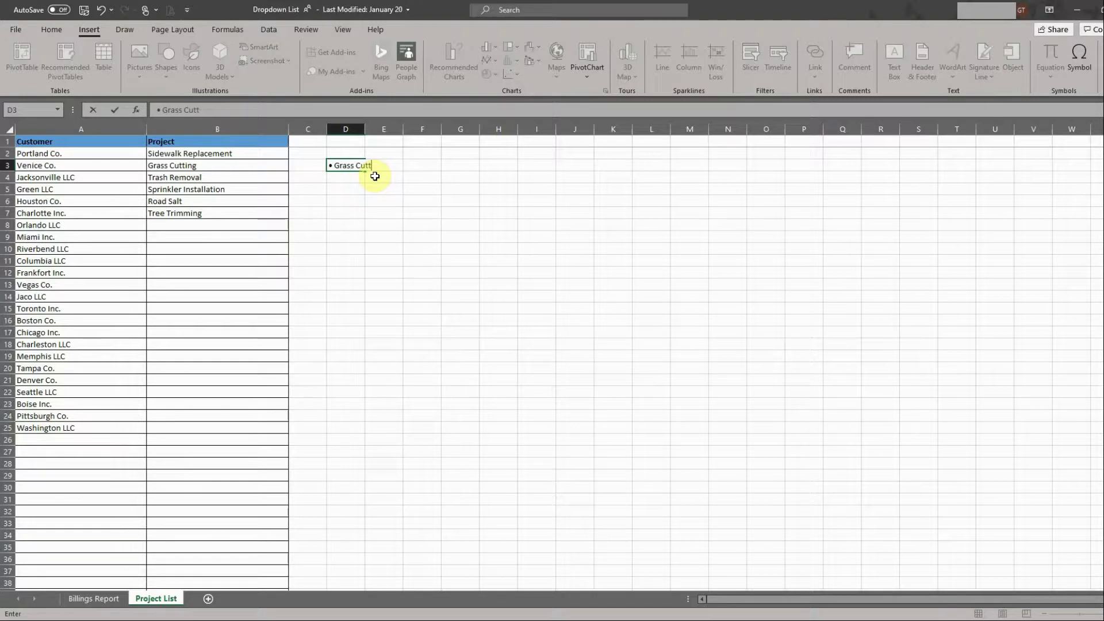
type("ing")
key("Return")
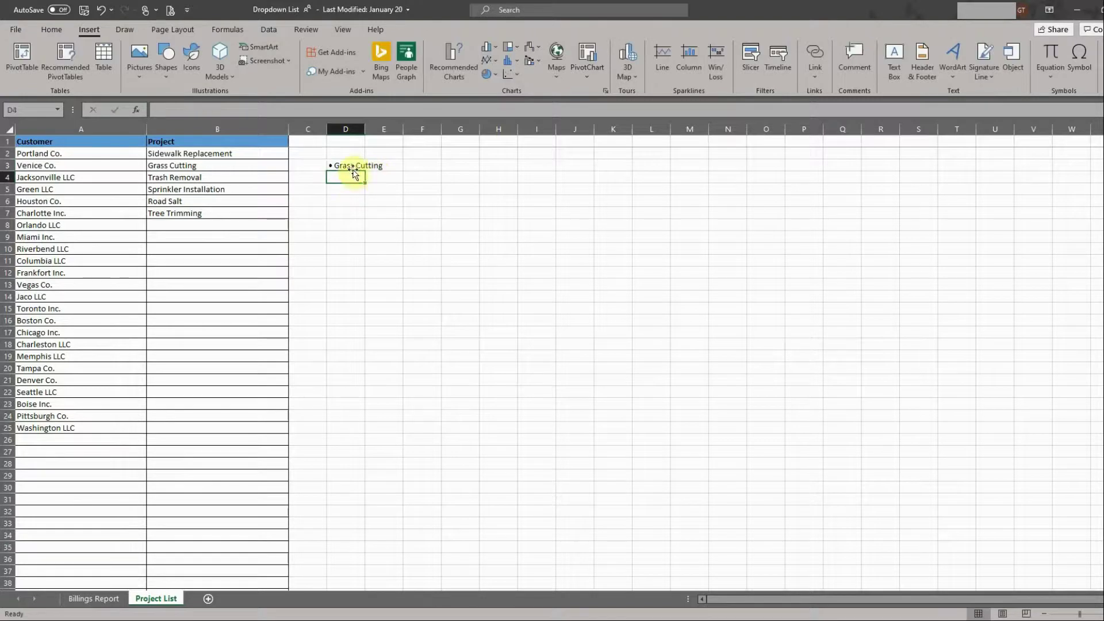
key("Up")
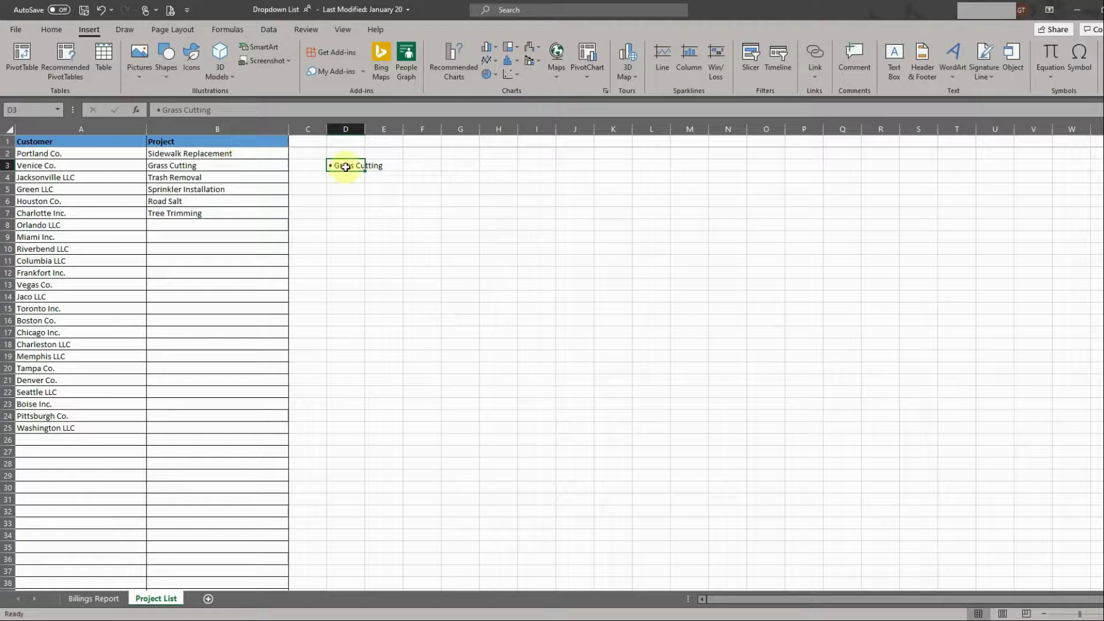
key("Delete")
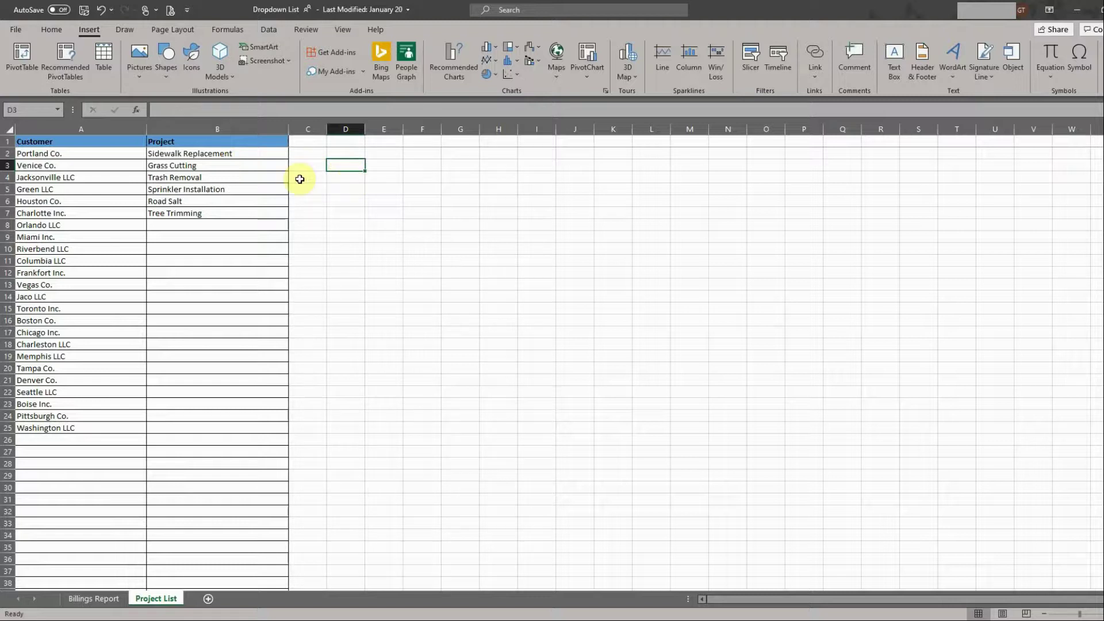
Step: Give the customer names A2:A25 a custom number format of bullet, space and @
left_click(225, 153)
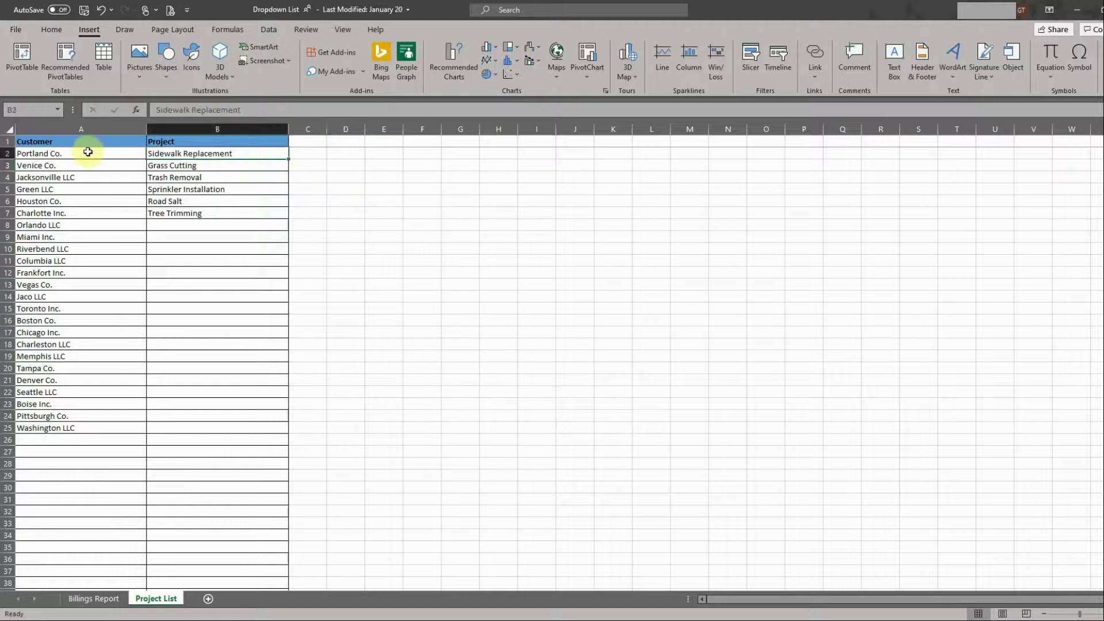
left_click_drag(86, 153, 86, 426)
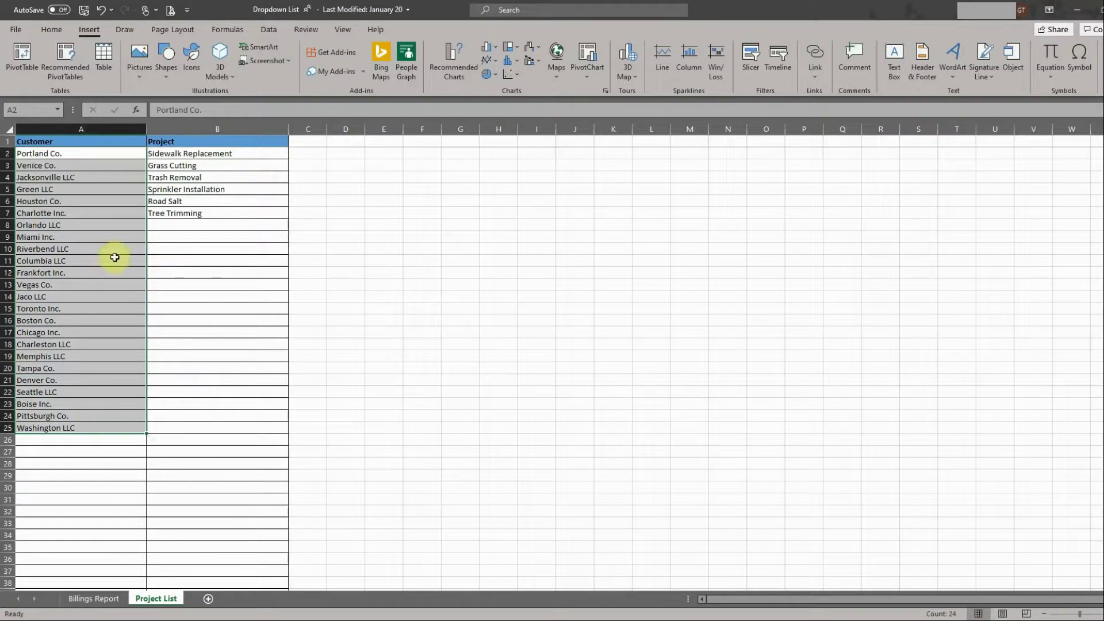
right_click(108, 216)
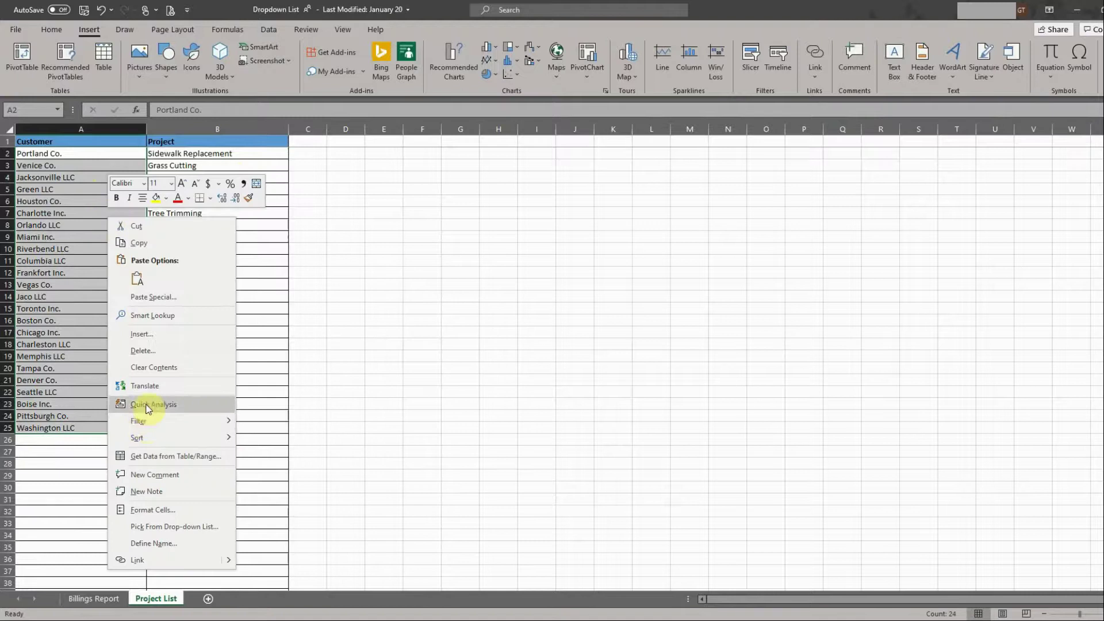
left_click(153, 510)
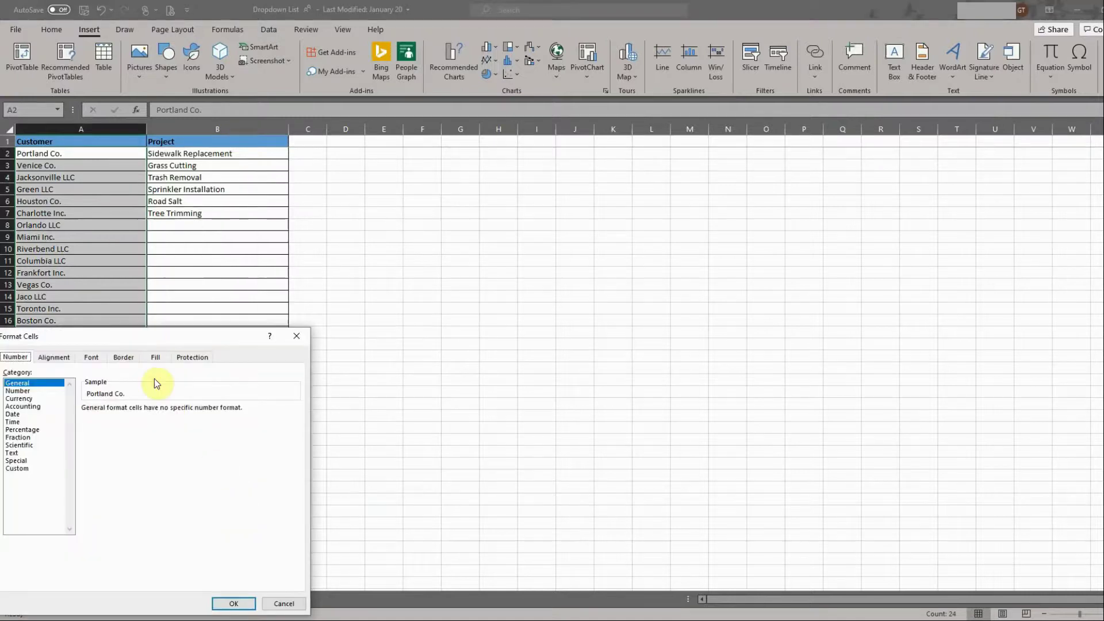
left_click_drag(140, 330, 586, 223)
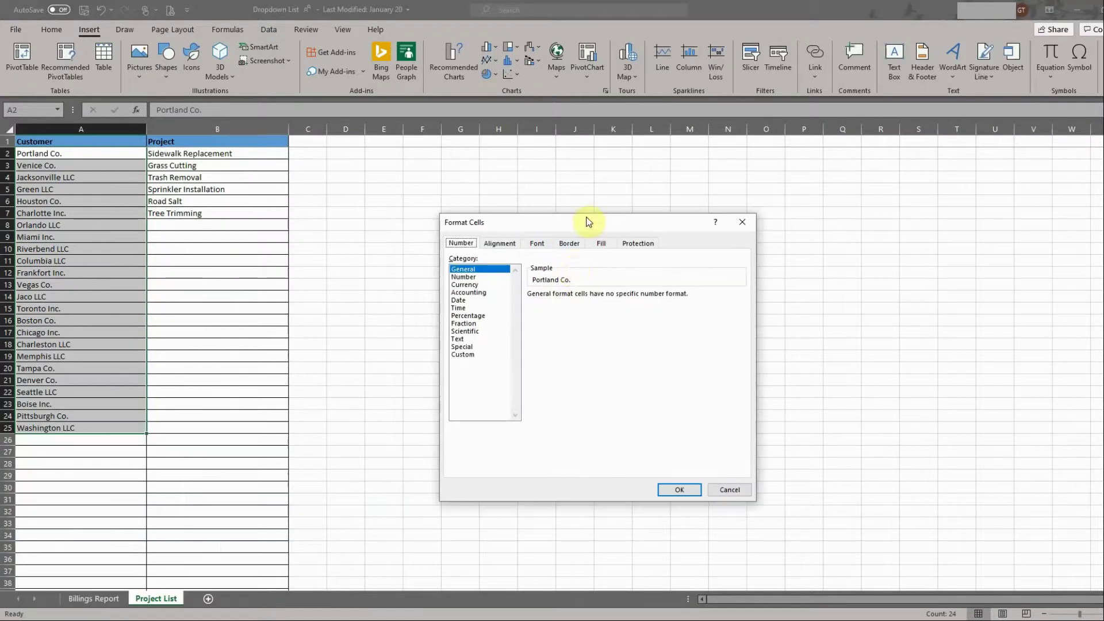
left_click(466, 353)
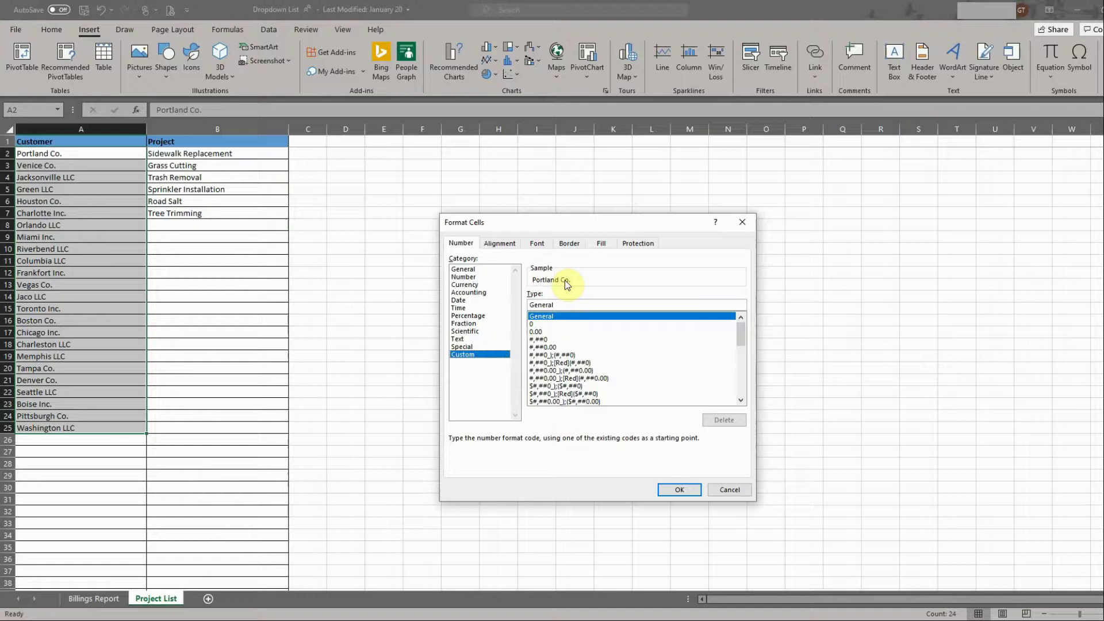
double_click(549, 301)
type(";")
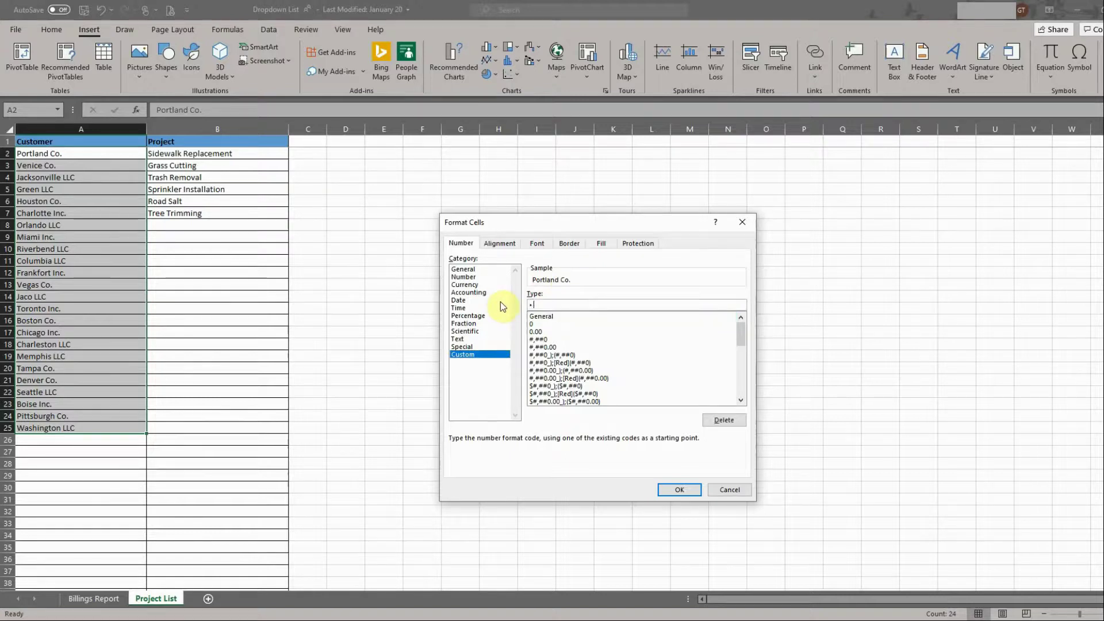
type(" @")
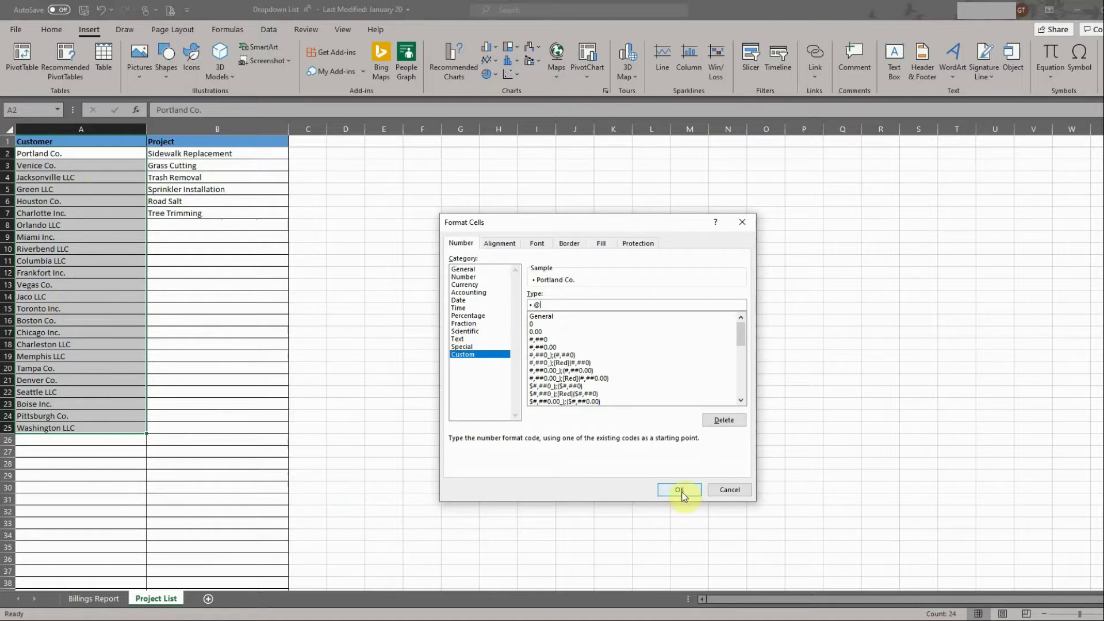
left_click(678, 489)
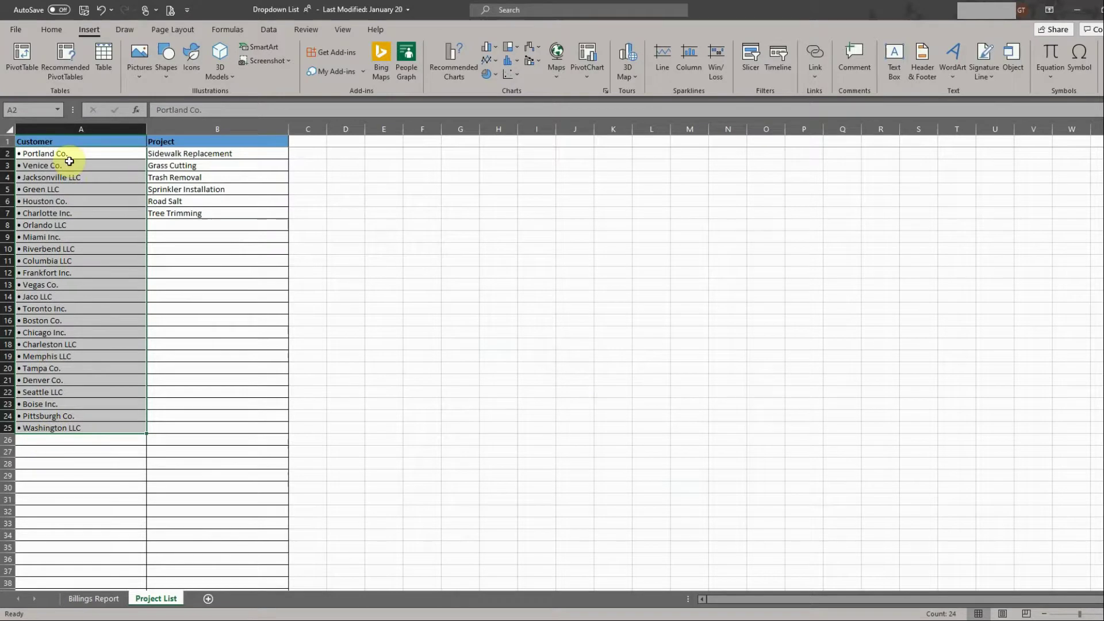
left_click(401, 215)
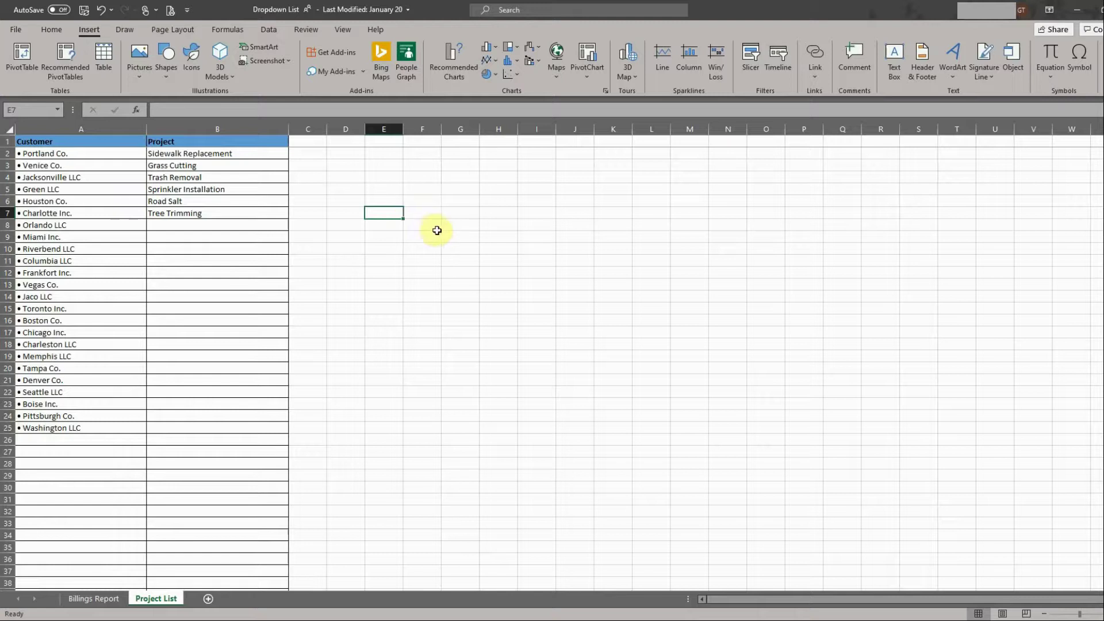
left_click(338, 164)
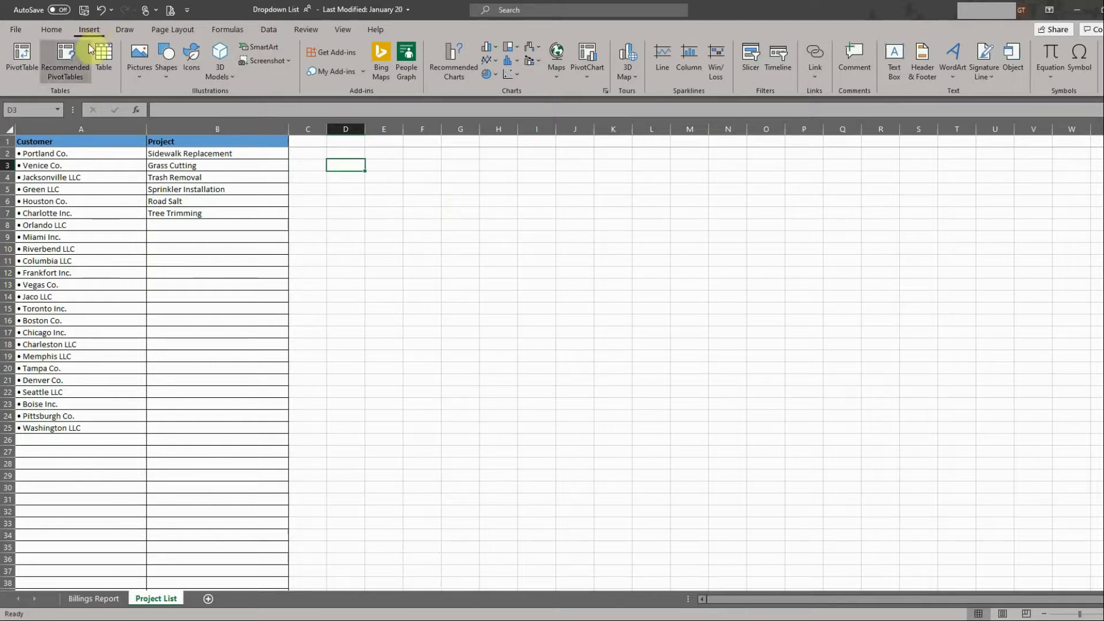
Step: Insert the Bullet symbol (2022) into D3 and complete the entry as a bulleted Grass Cutting
left_click(1080, 60)
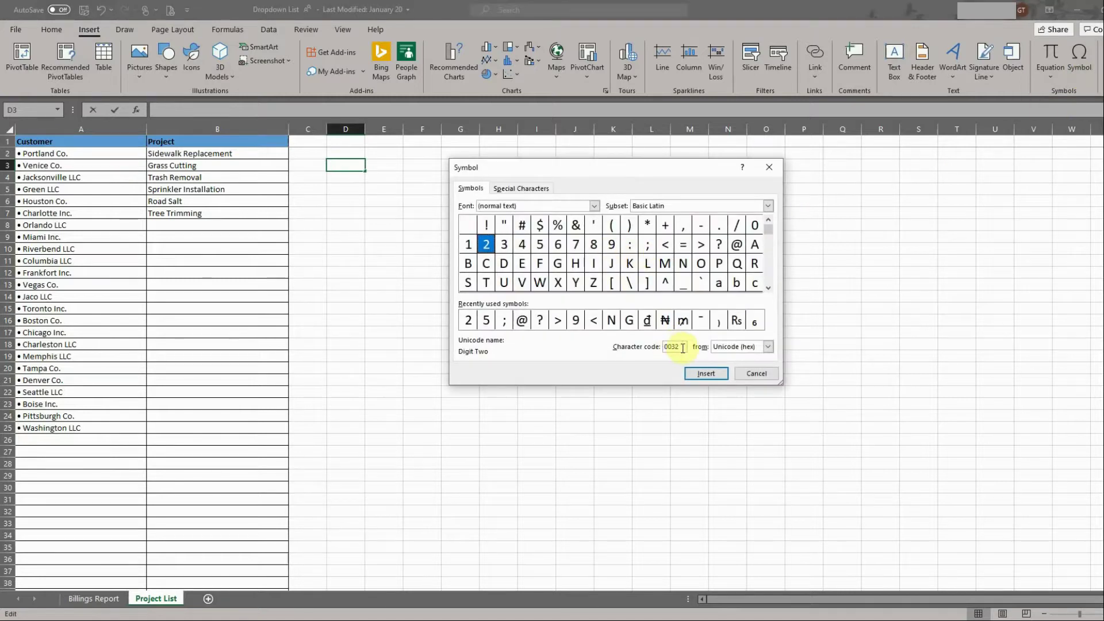
type("20")
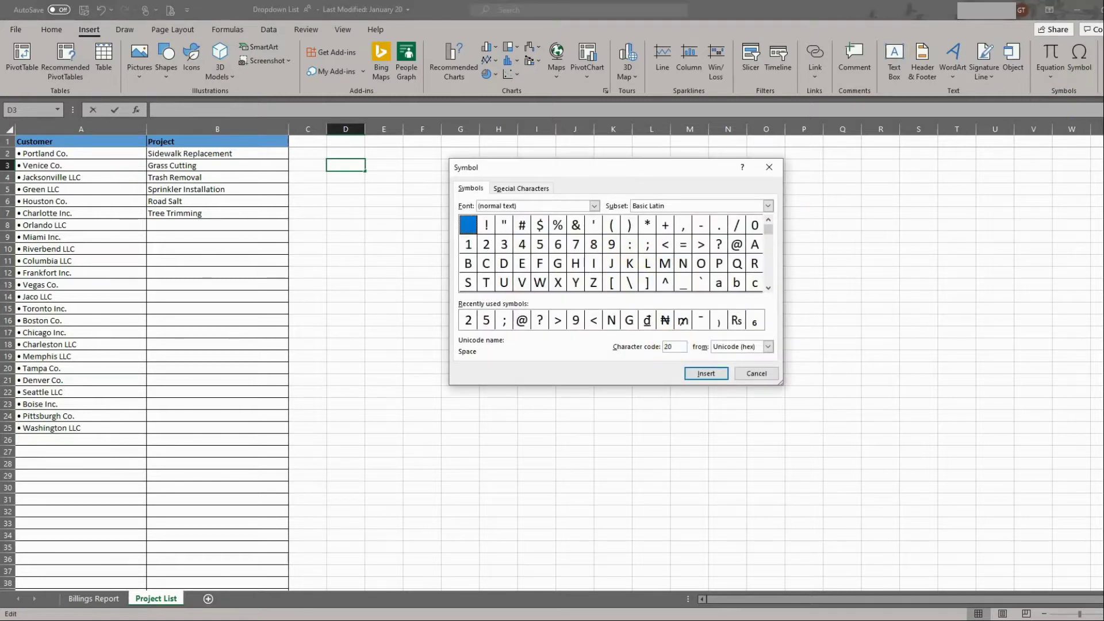
type("22")
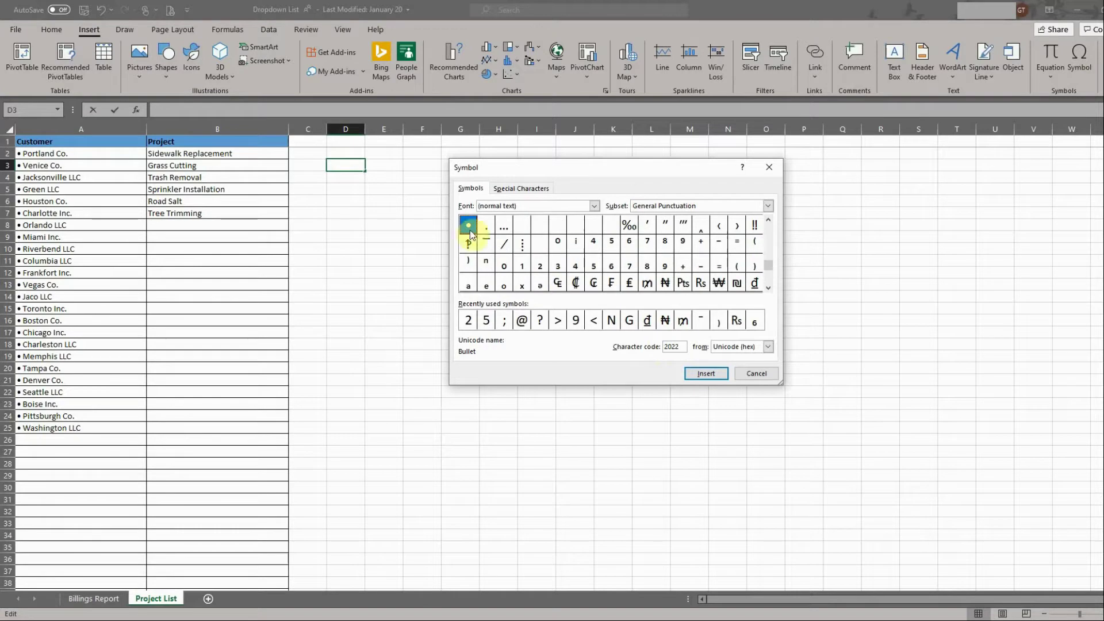
left_click(706, 373)
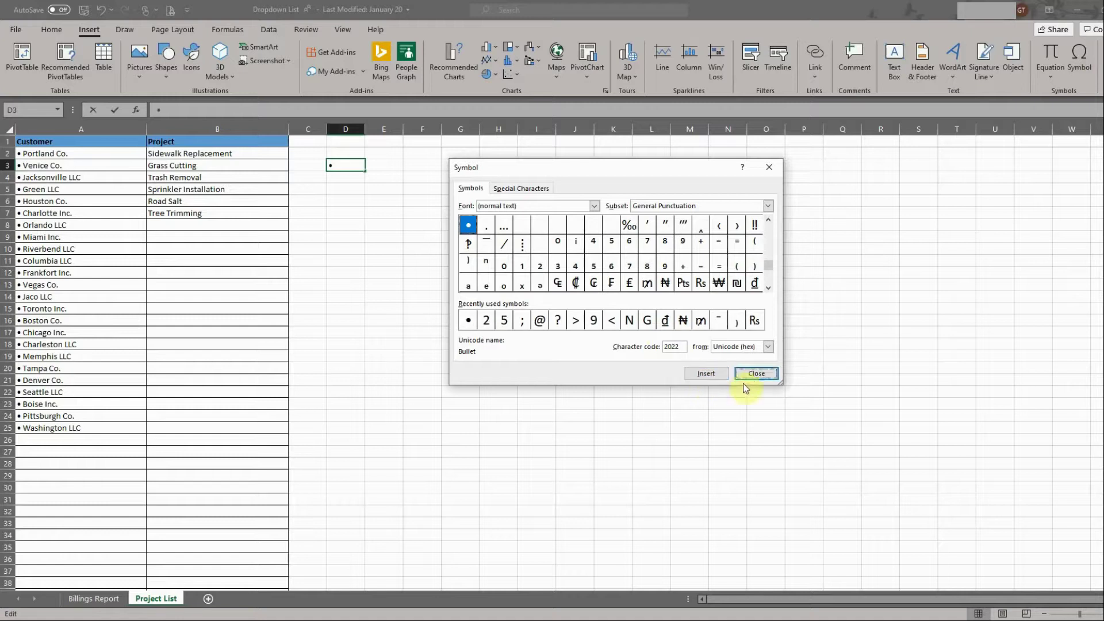
left_click(756, 375)
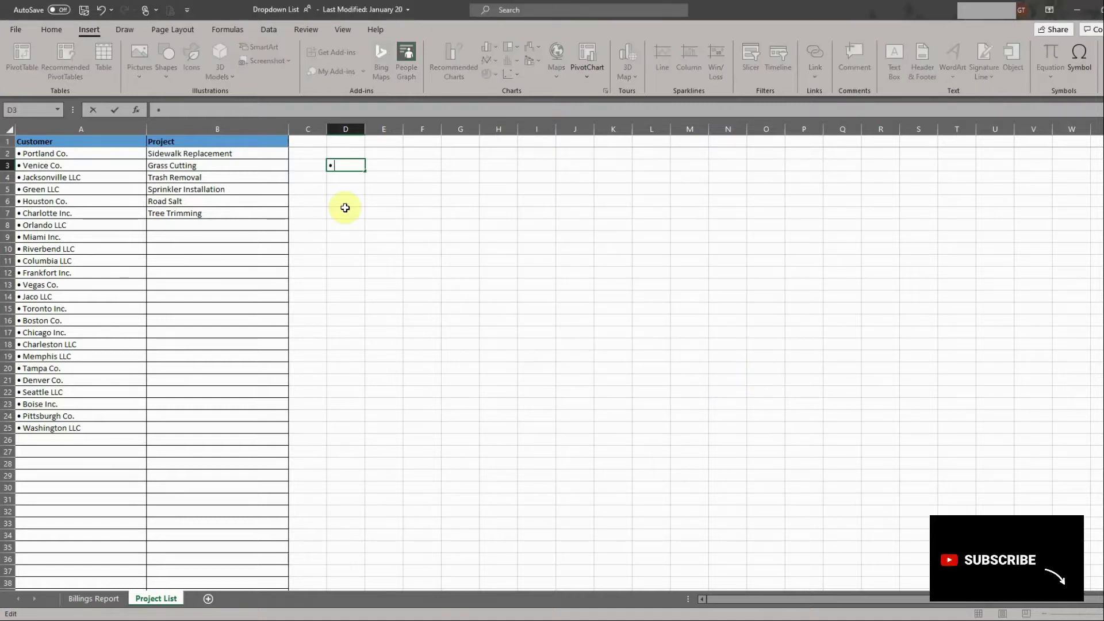
type("Grass C")
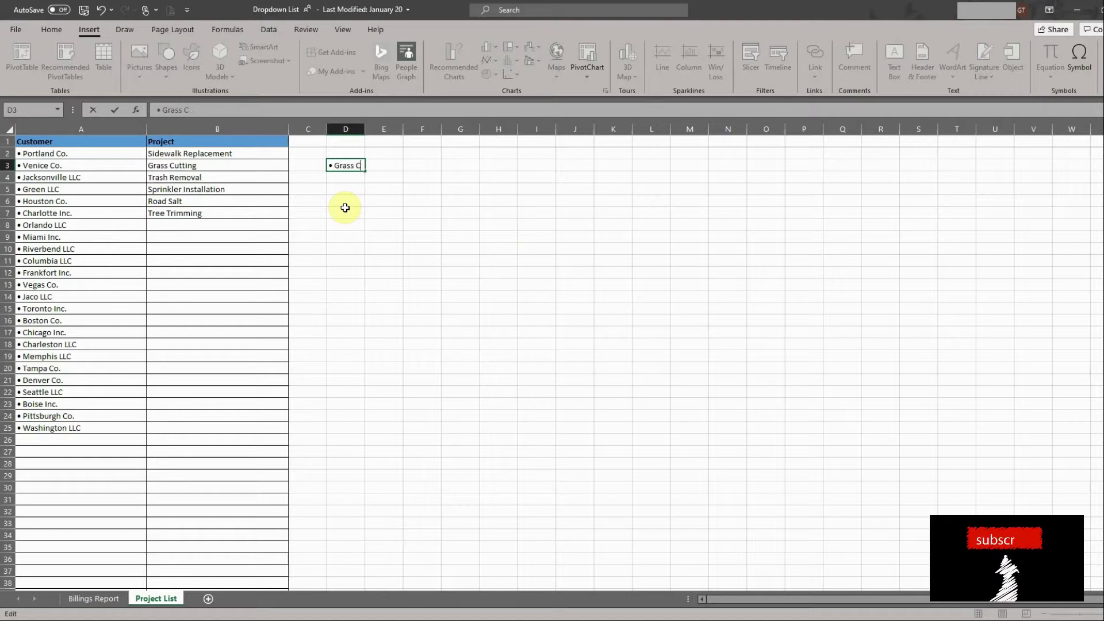
type("utting")
key("Return")
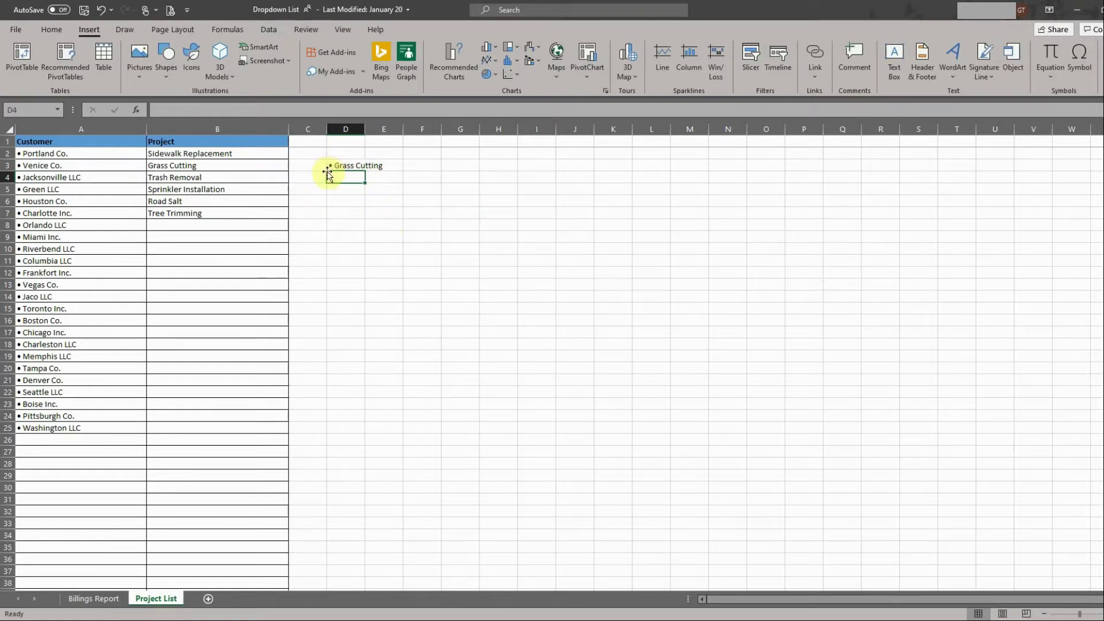
Step: Trim cell D3 back to just the bullet by deleting the words Grass Cutting
left_click_drag(242, 153, 236, 213)
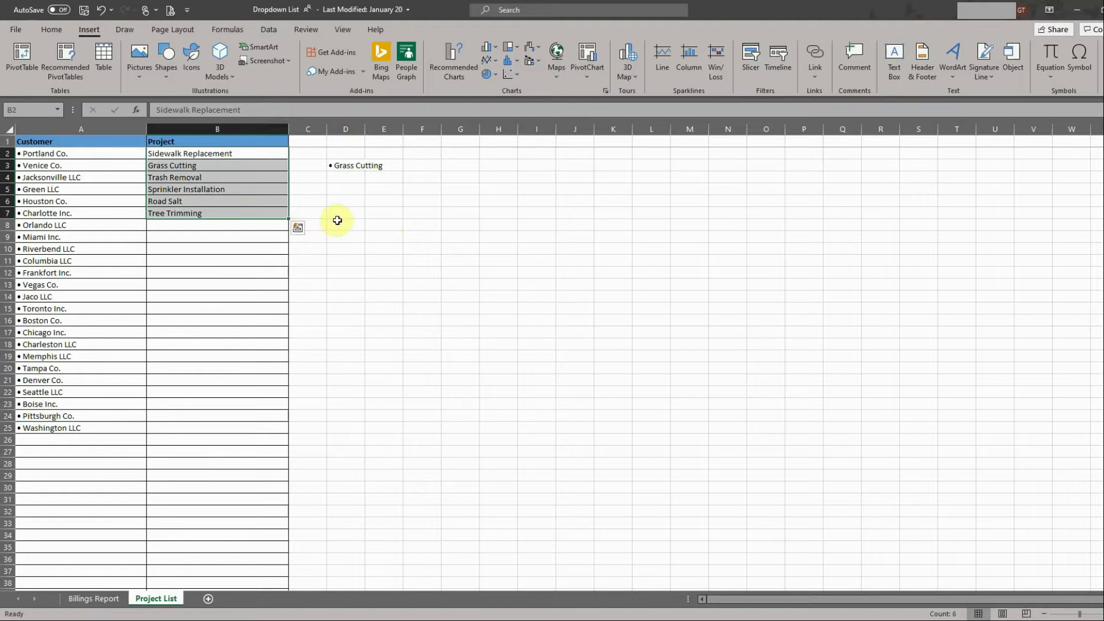
key("ctrl+End")
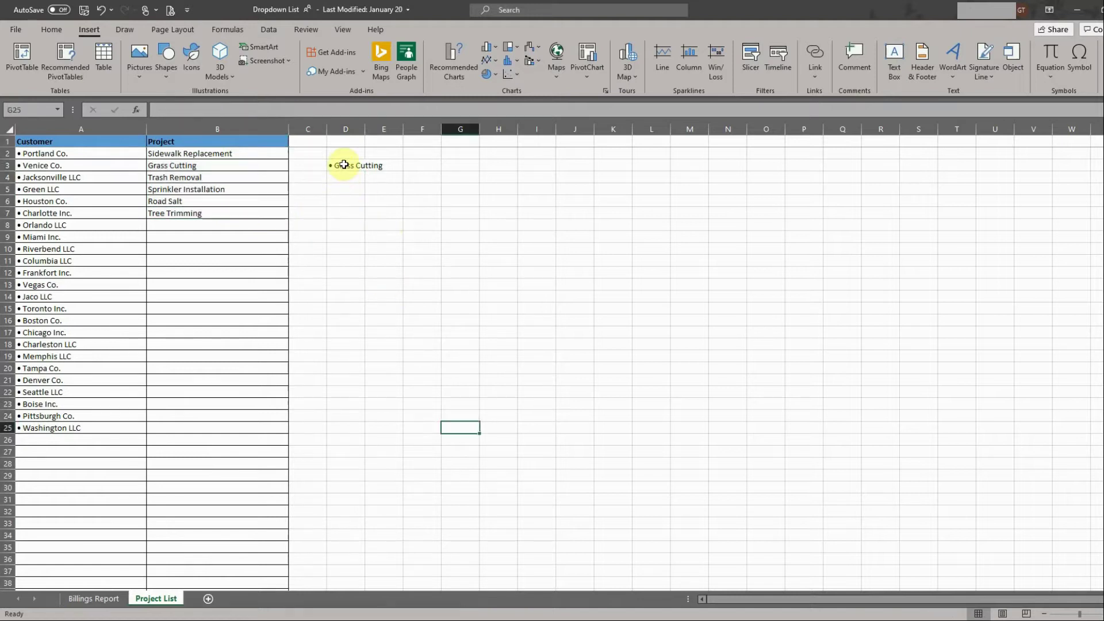
double_click(354, 165)
left_click_drag(382, 166, 321, 165)
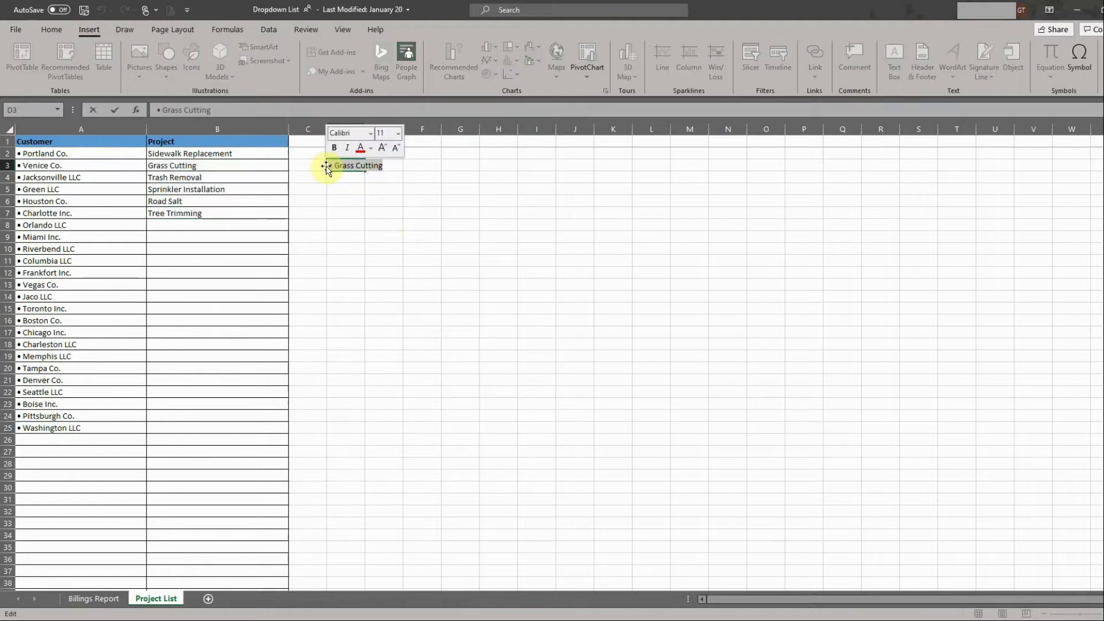
left_click(391, 165)
key("BackSpace")
key("BackSpace")
key("BackSpace")
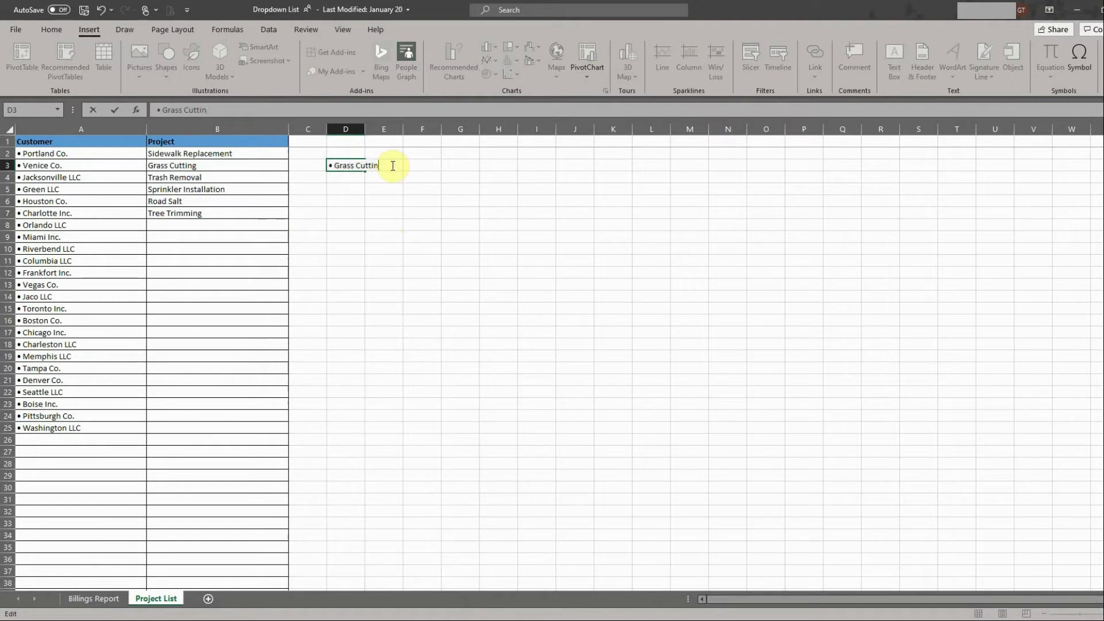
key("BackSpace")
key("BackSpace")
key("BackSpace")
key("BackSpace")
key("BackSpace")
key("BackSpace")
key("BackSpace")
key("BackSpace")
Step: Copy the lone bullet character from D3 and select the project names B2:B7
left_click_drag(335, 165, 329, 165)
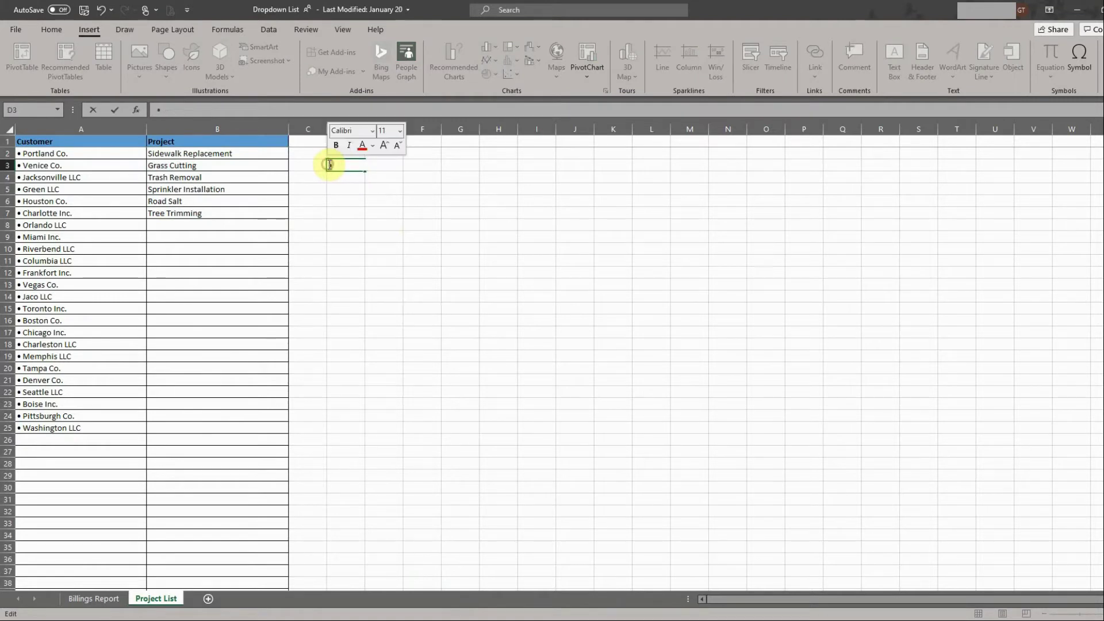
right_click(328, 165)
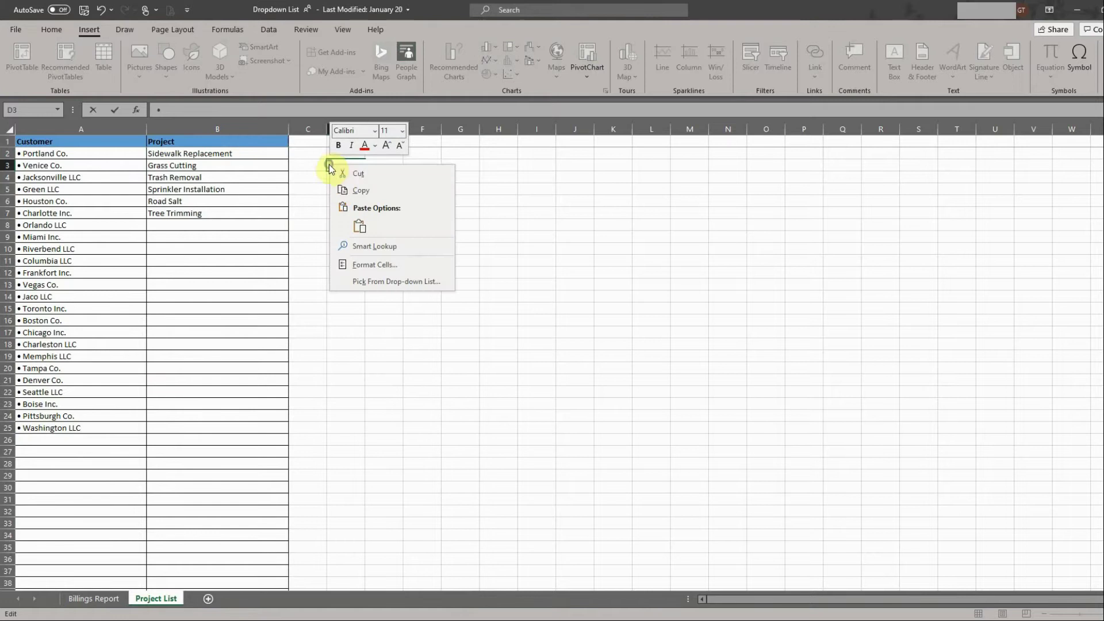
left_click(361, 190)
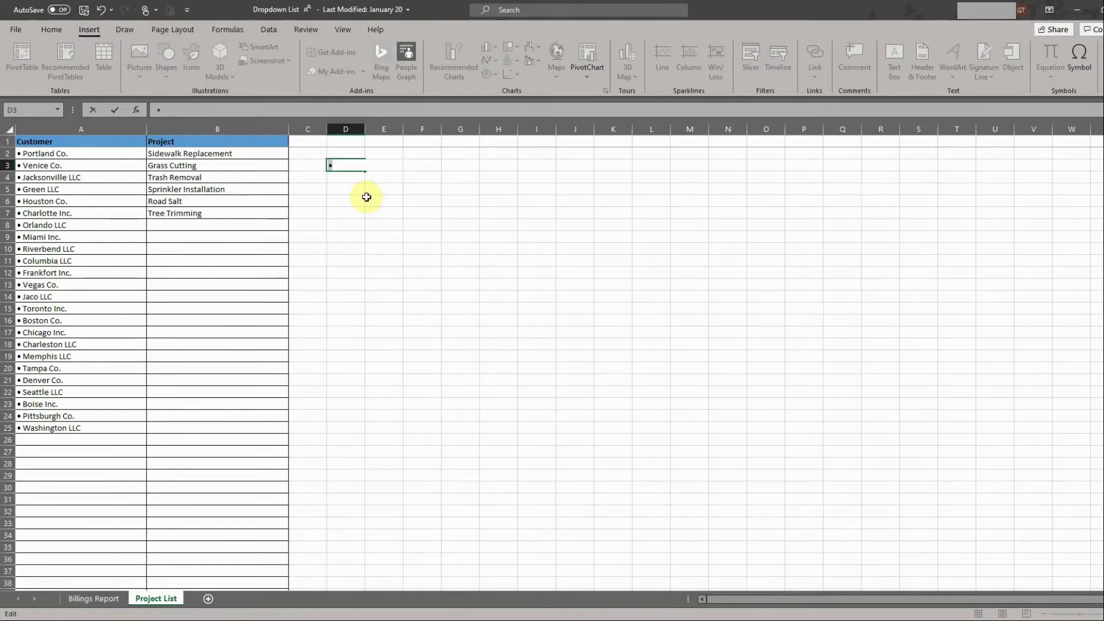
key("Return")
left_click_drag(251, 156, 251, 210)
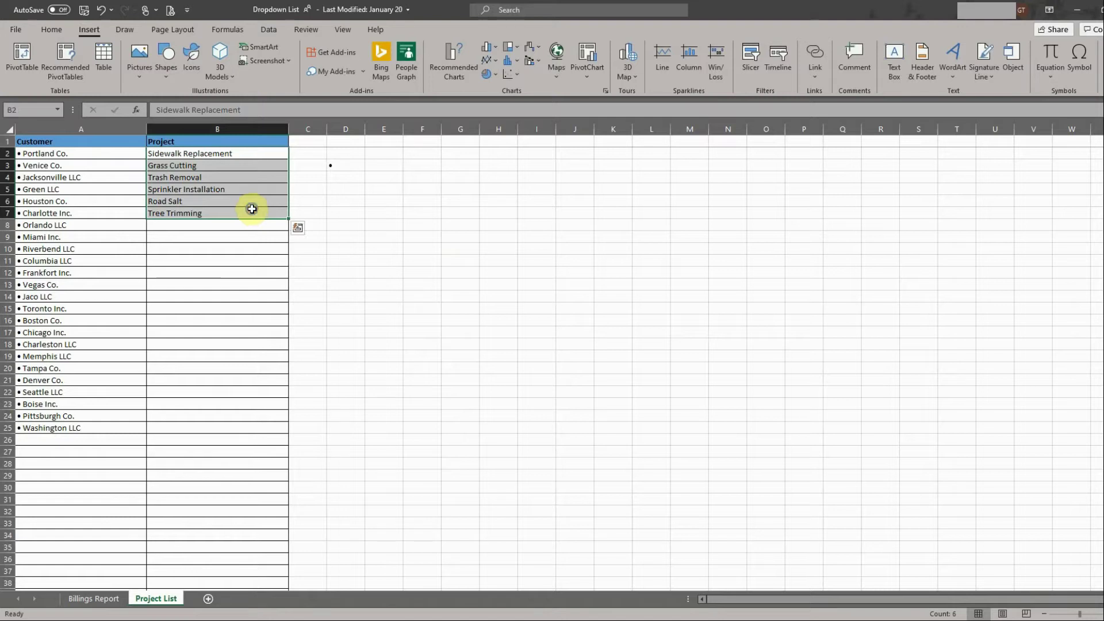
Step: Give B2:B7 a custom number format of the pasted bullet, a space and @
right_click(250, 210)
left_click(308, 502)
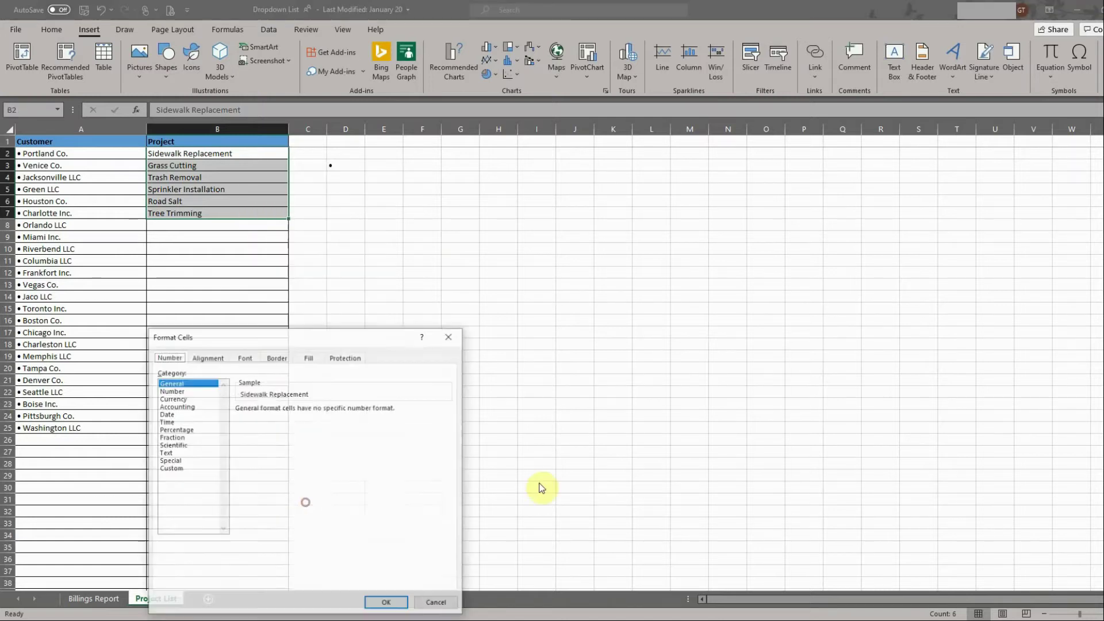
left_click_drag(353, 339, 538, 167)
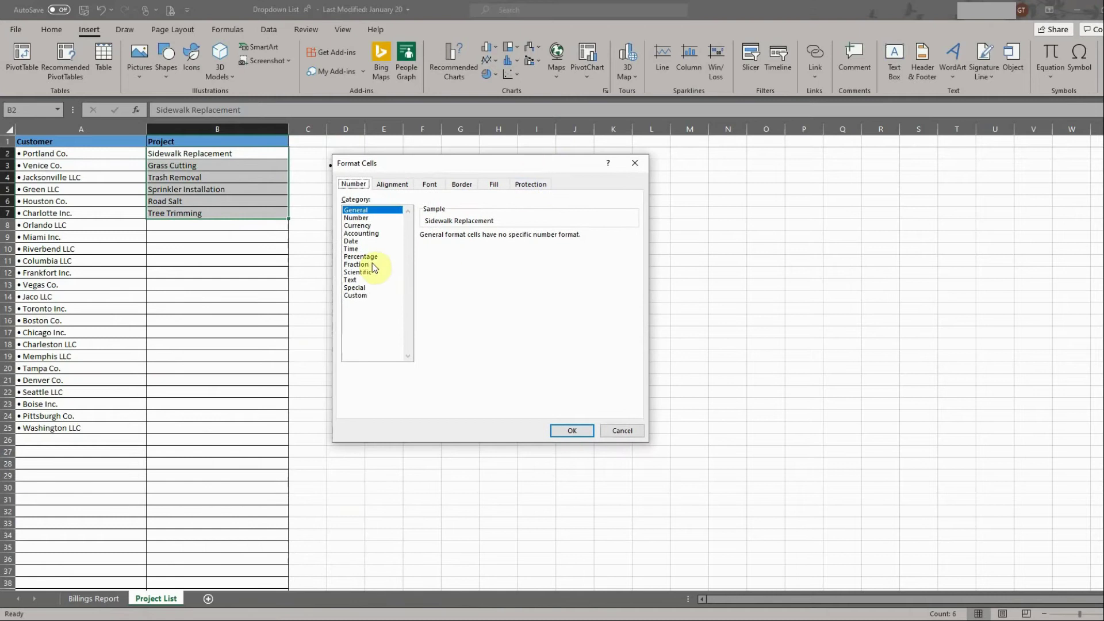
left_click(367, 295)
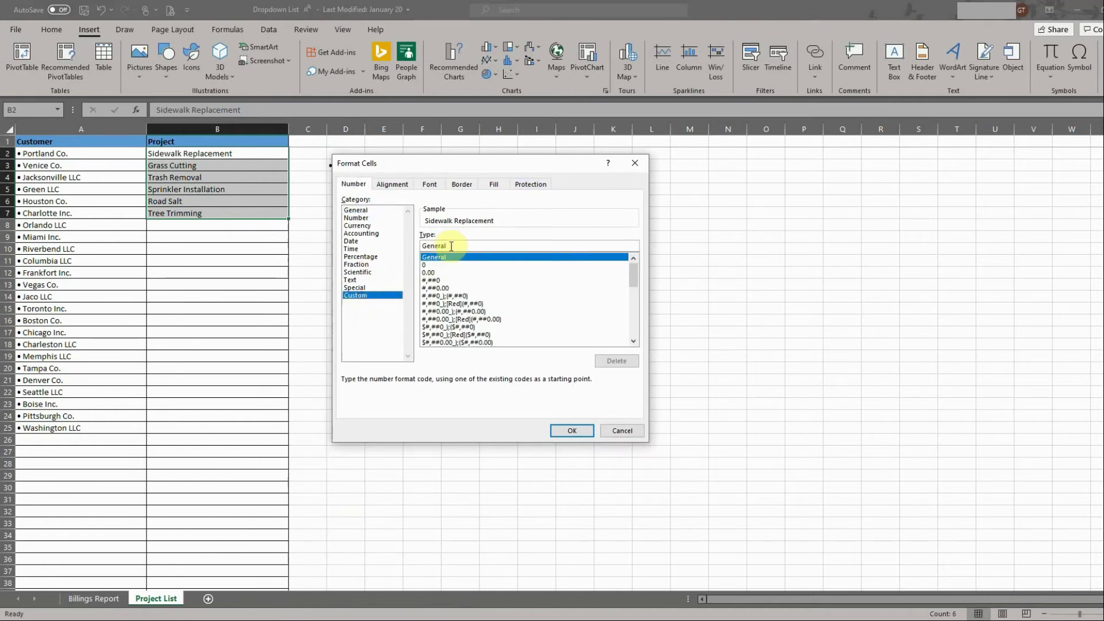
left_click_drag(449, 244, 424, 245)
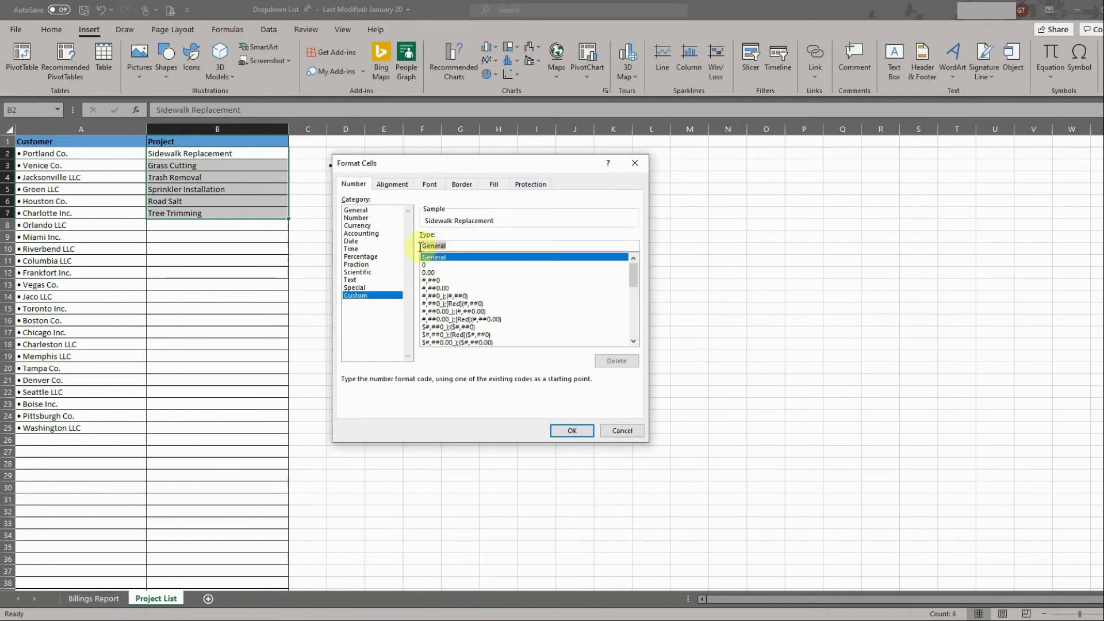
right_click(425, 245)
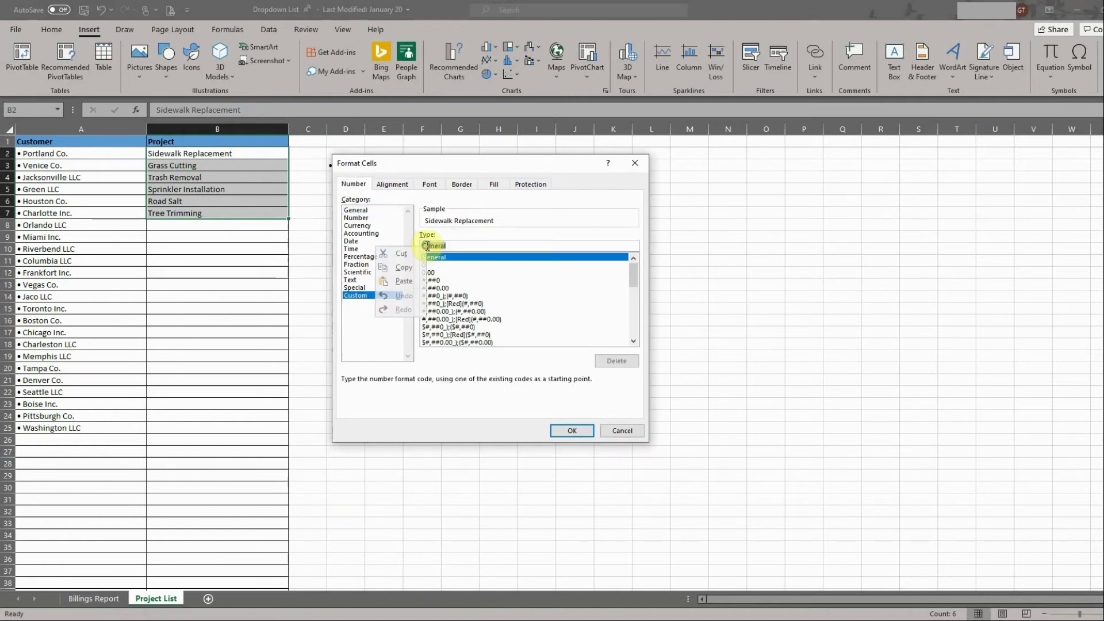
left_click(408, 281)
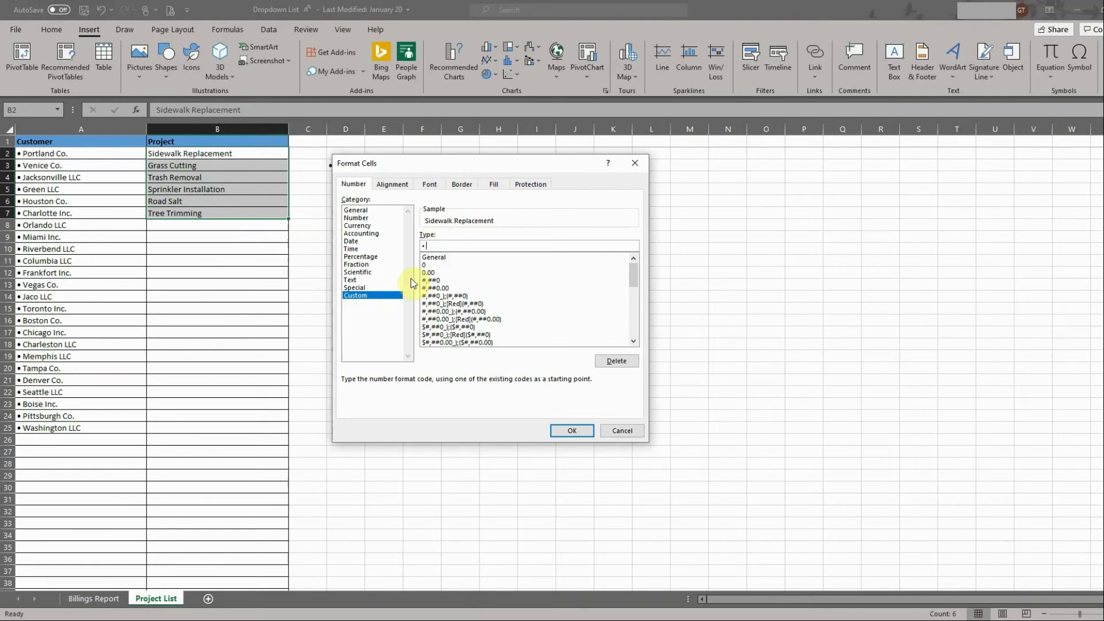
type("@")
left_click(580, 429)
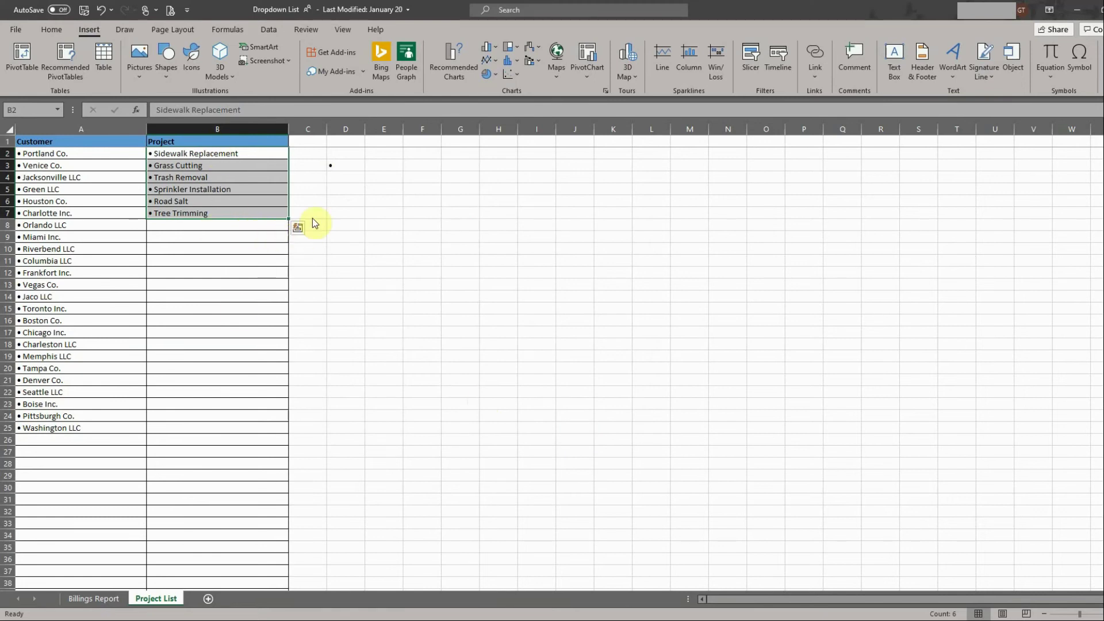
Step: Select the helper cell D3 so its spare bullet can be cleared
left_click(343, 167)
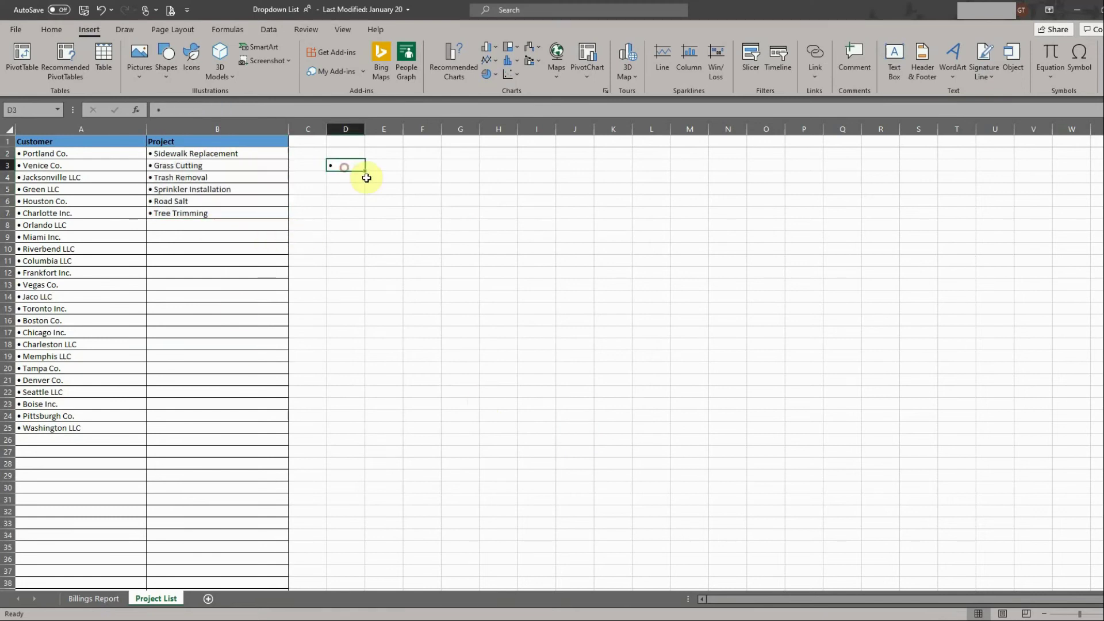